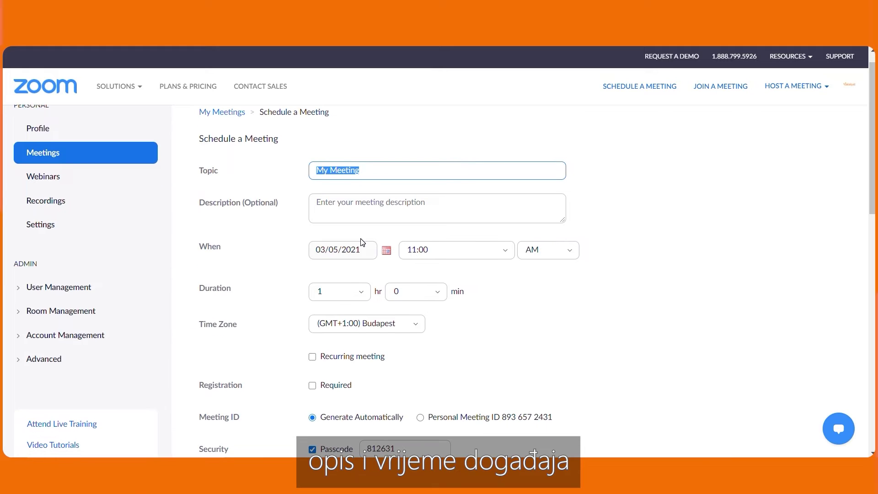
Step: Make registration required for the scheduled meeting and save the meeting
{"action": "scroll", "coordinate": [363, 243], "scroll_direction": "down", "scroll_amount": 4}
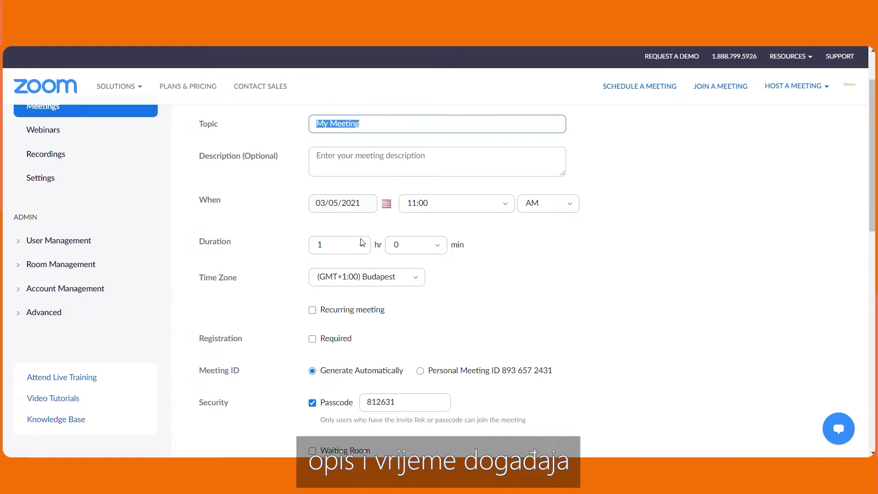
{"action": "scroll", "coordinate": [362, 242], "scroll_direction": "down", "scroll_amount": 1}
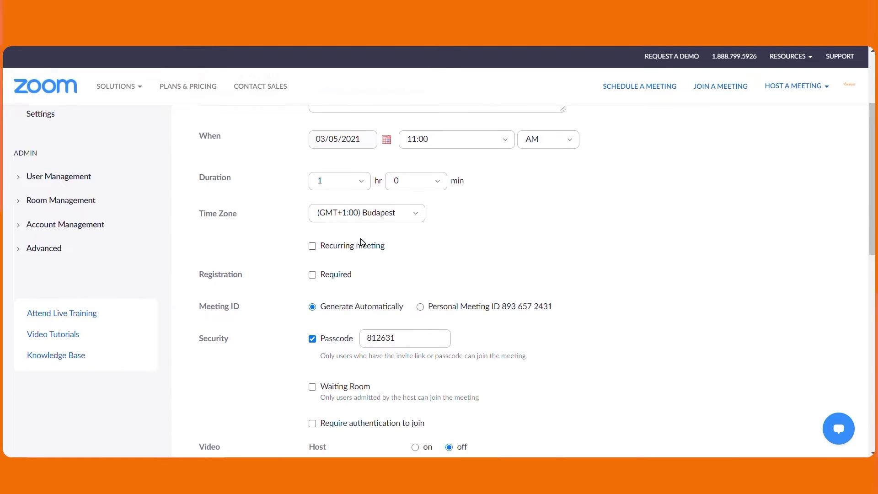
{"action": "left_click_drag", "start_coordinate": [199, 274], "coordinate": [286, 273]}
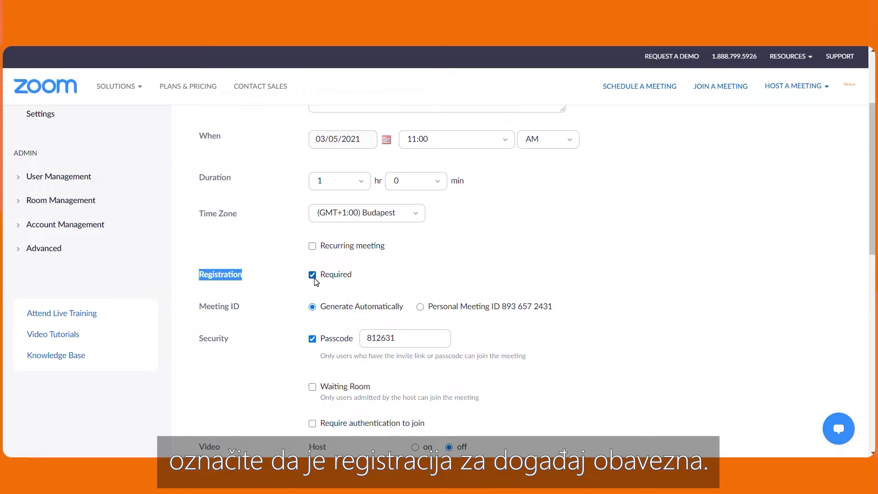
{"action": "scroll", "coordinate": [431, 261], "scroll_direction": "down", "scroll_amount": 4}
{"action": "scroll", "coordinate": [431, 261], "scroll_direction": "down", "scroll_amount": 3}
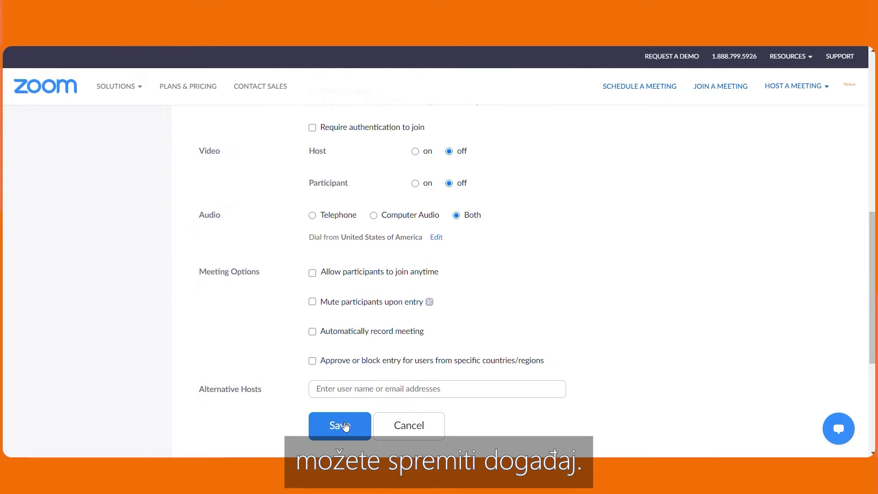
{"action": "left_click", "coordinate": [346, 426]}
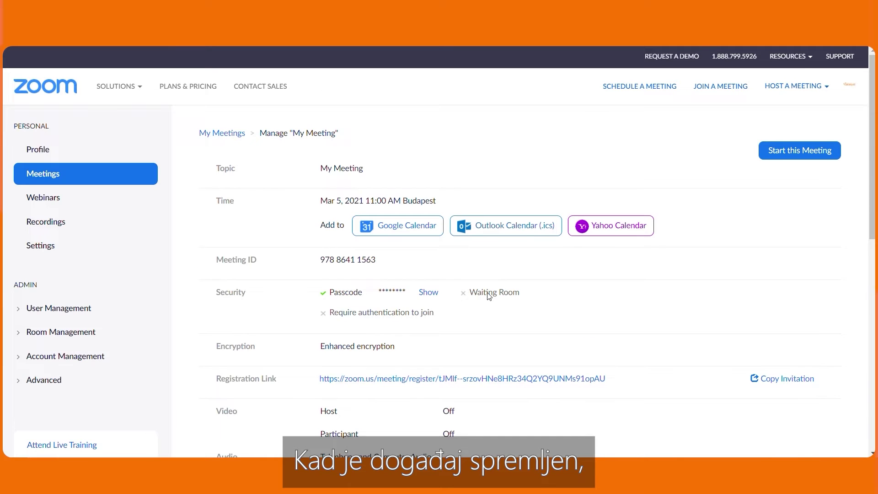
Step: Review the saved meeting's details and copy its Meeting ID
{"action": "scroll", "coordinate": [488, 296], "scroll_direction": "down", "scroll_amount": 1}
{"action": "scroll", "coordinate": [489, 296], "scroll_direction": "down", "scroll_amount": 1}
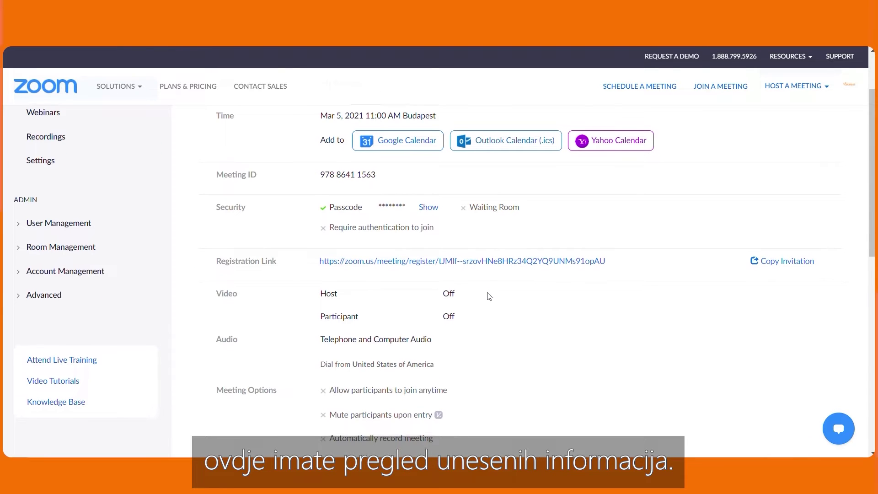
{"action": "scroll", "coordinate": [489, 297], "scroll_direction": "down", "scroll_amount": 1}
{"action": "scroll", "coordinate": [489, 297], "scroll_direction": "up", "scroll_amount": 1}
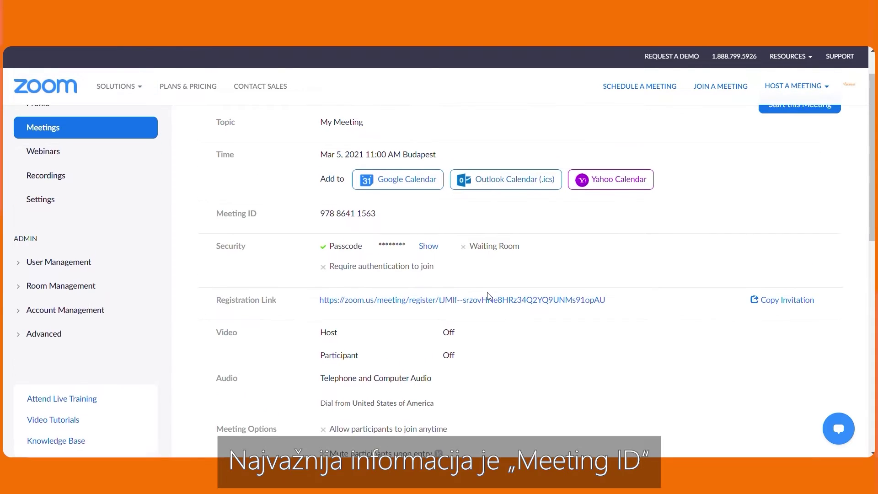
{"action": "left_click_drag", "start_coordinate": [385, 220], "coordinate": [245, 222]}
{"action": "left_click", "coordinate": [206, 230]}
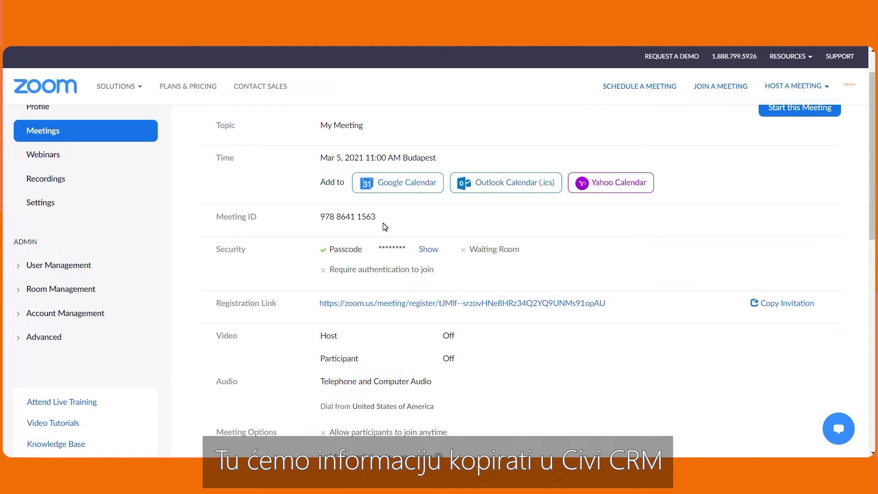
{"action": "left_click_drag", "start_coordinate": [383, 222], "coordinate": [318, 229]}
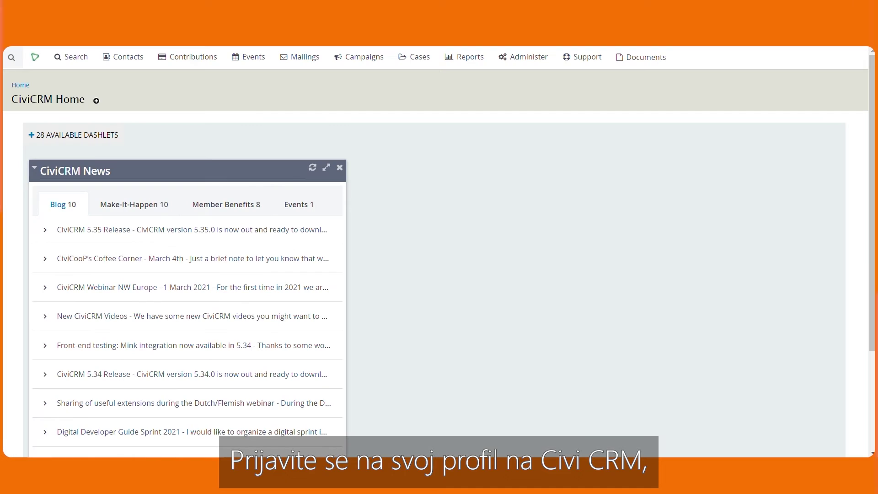
Step: Switch to CiviCRM and start a new event with event type Conference and default role Attendee
{"action": "mouse_move", "coordinate": [251, 68]}
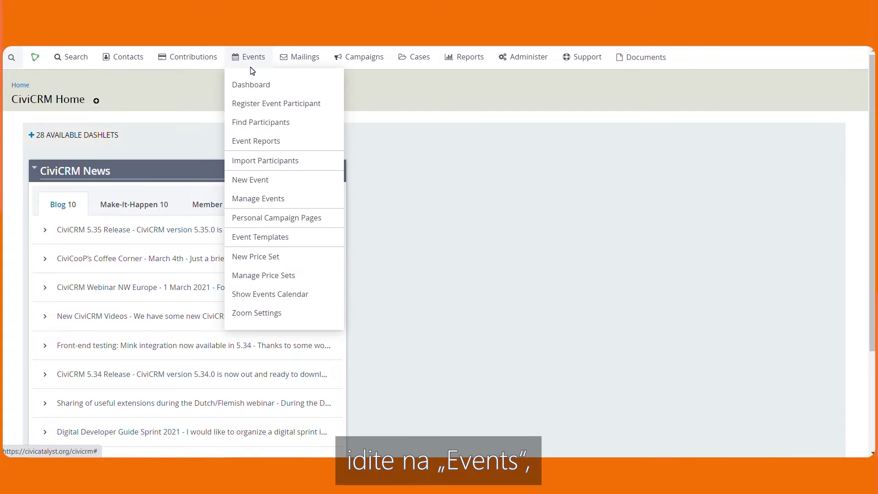
{"action": "left_click", "coordinate": [253, 187]}
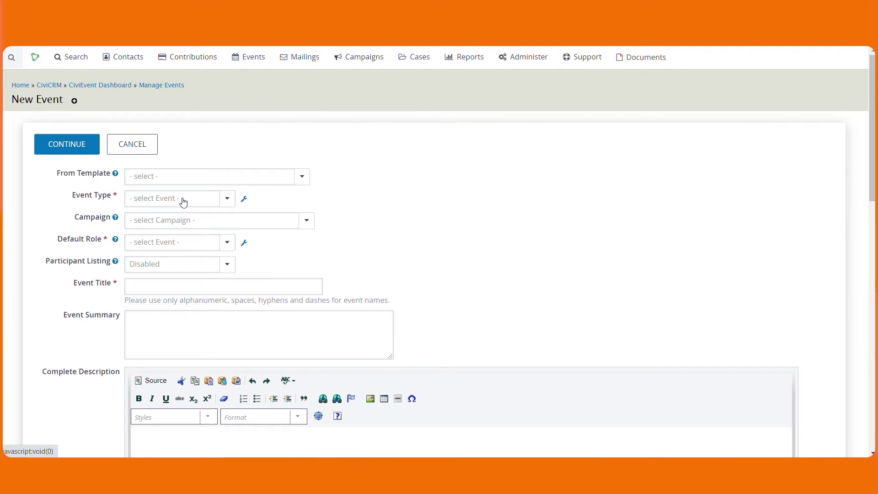
{"action": "scroll", "coordinate": [183, 201], "scroll_direction": "down", "scroll_amount": 1}
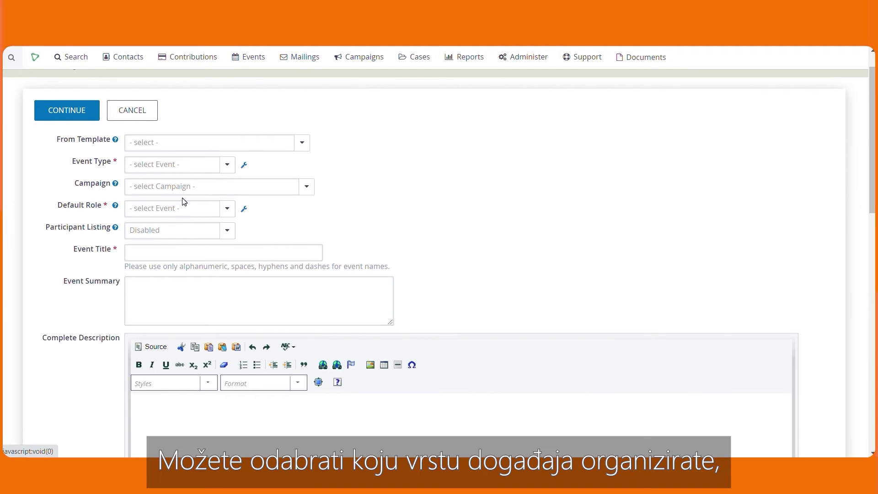
{"action": "left_click", "coordinate": [158, 166]}
{"action": "left_click", "coordinate": [159, 208]}
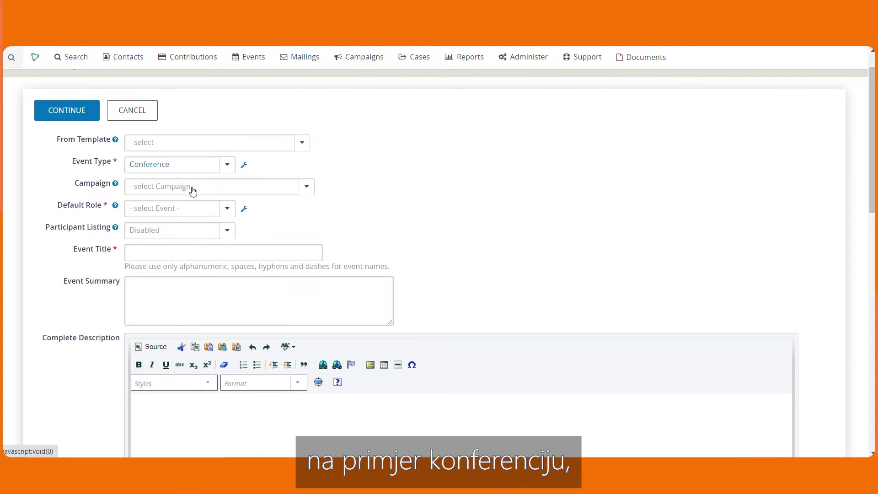
{"action": "left_click", "coordinate": [167, 208]}
{"action": "left_click", "coordinate": [157, 238]}
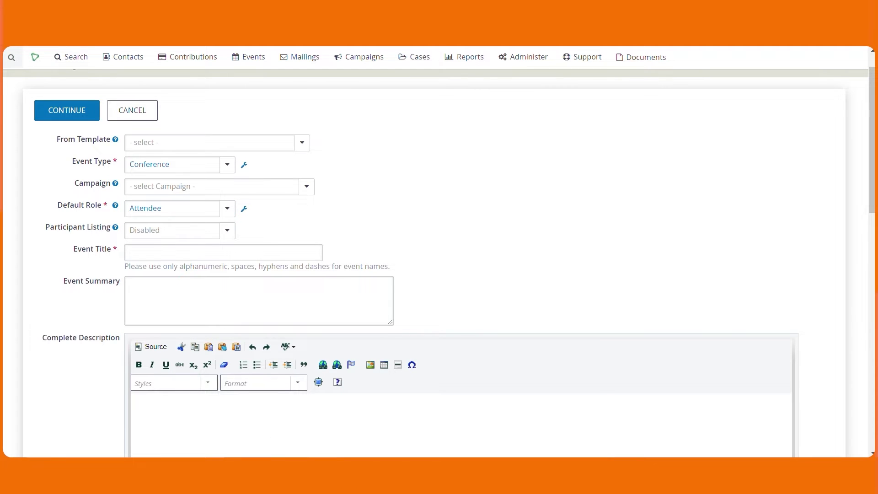
Step: Title the event "Test" and set its start date to 03/05/2021
{"action": "left_click", "coordinate": [224, 253]}
{"action": "type", "text": "Test"}
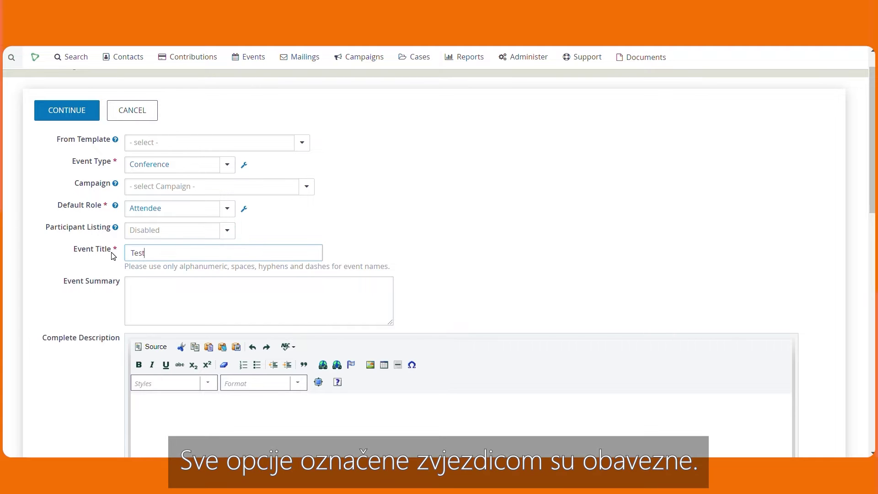
{"action": "scroll", "coordinate": [439, 228], "scroll_direction": "down", "scroll_amount": 1}
{"action": "left_click", "coordinate": [258, 270]}
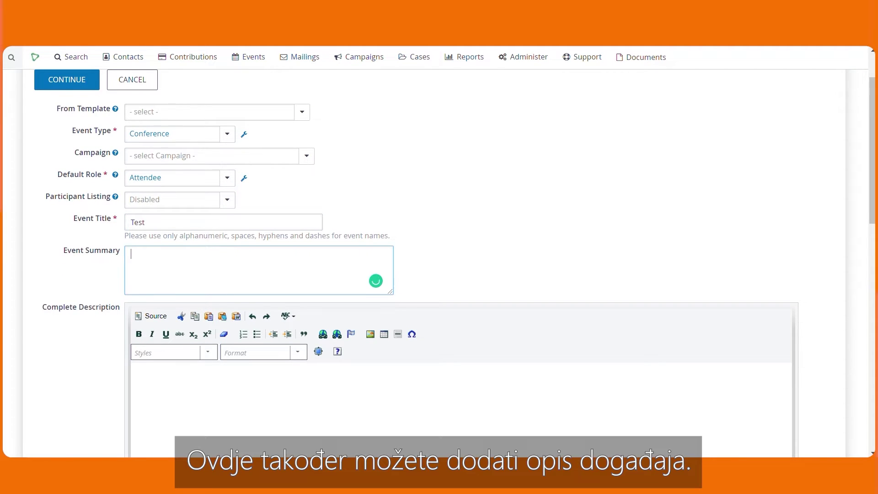
{"action": "scroll", "coordinate": [439, 260], "scroll_direction": "down", "scroll_amount": 3}
{"action": "scroll", "coordinate": [439, 261], "scroll_direction": "down", "scroll_amount": 2}
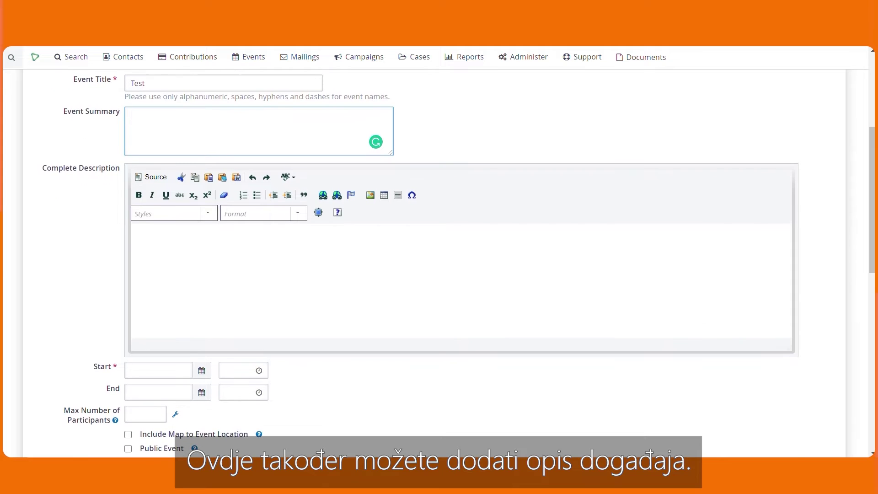
{"action": "left_click", "coordinate": [199, 315]}
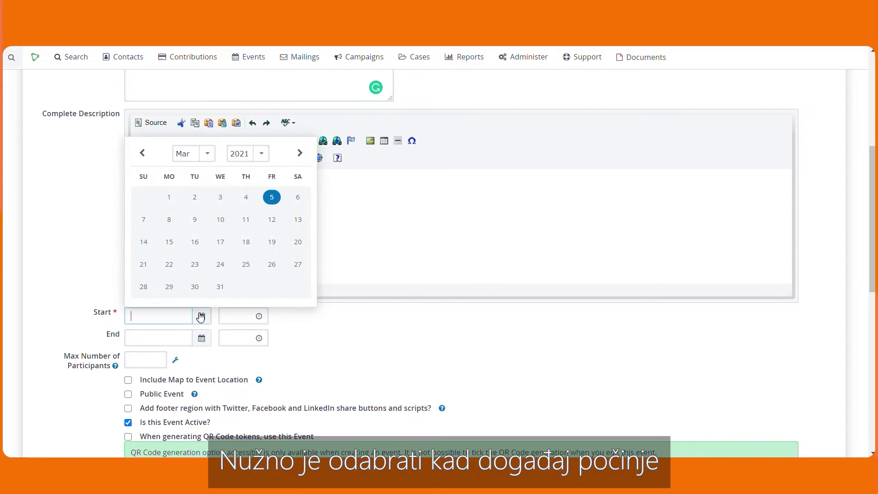
{"action": "left_click", "coordinate": [271, 197]}
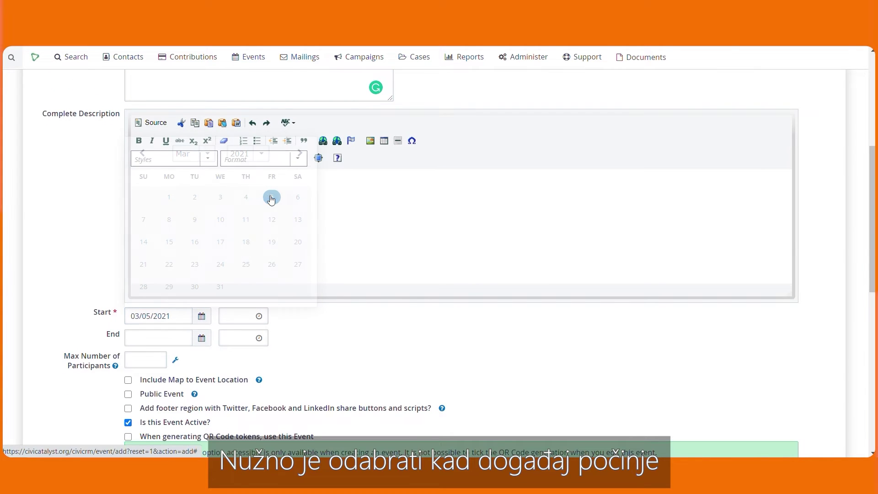
{"action": "left_click", "coordinate": [202, 338]}
{"action": "left_click", "coordinate": [297, 219]}
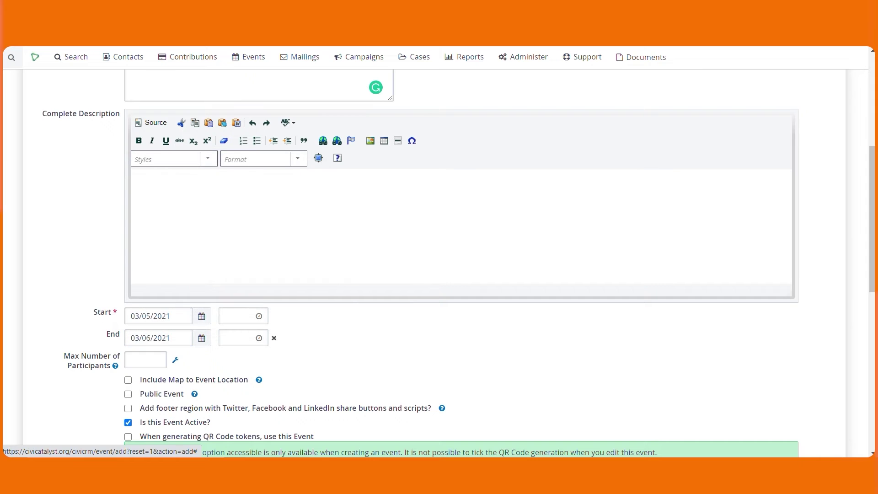
{"action": "scroll", "coordinate": [328, 326], "scroll_direction": "down", "scroll_amount": 1}
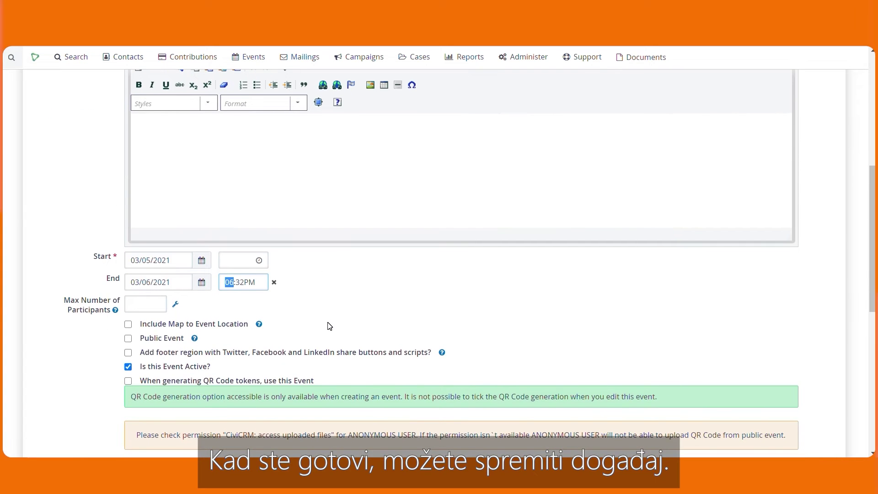
{"action": "left_click", "coordinate": [276, 283]}
Step: Select CiviCatalystZoomIntegration as the event's Zoom account
{"action": "scroll", "coordinate": [276, 287], "scroll_direction": "down", "scroll_amount": 3}
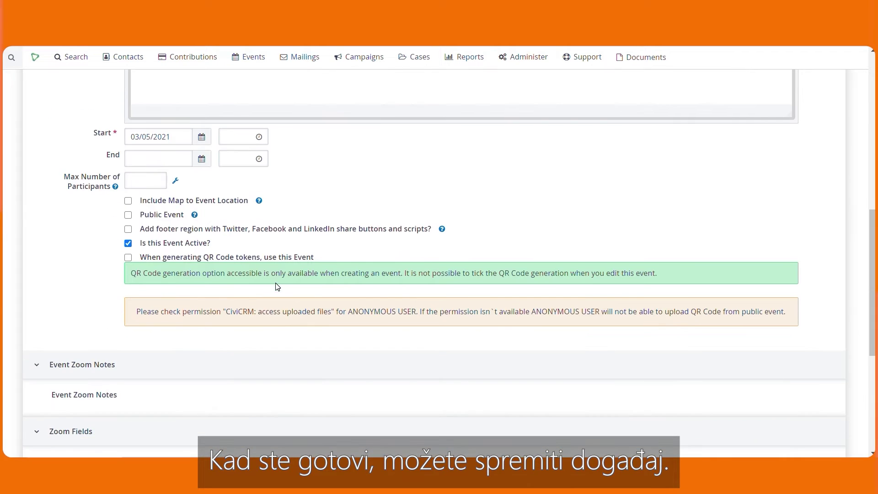
{"action": "scroll", "coordinate": [159, 357], "scroll_direction": "down", "scroll_amount": 2}
{"action": "scroll", "coordinate": [153, 257], "scroll_direction": "down", "scroll_amount": 2}
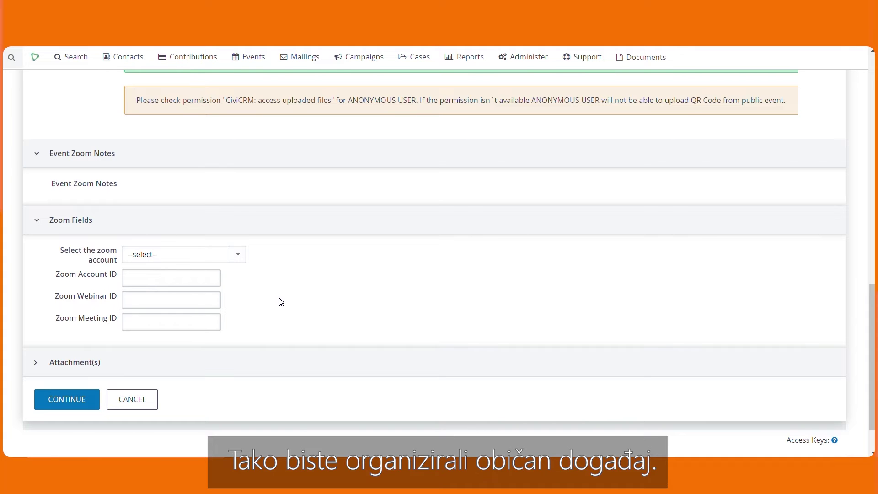
{"action": "left_click", "coordinate": [192, 259]}
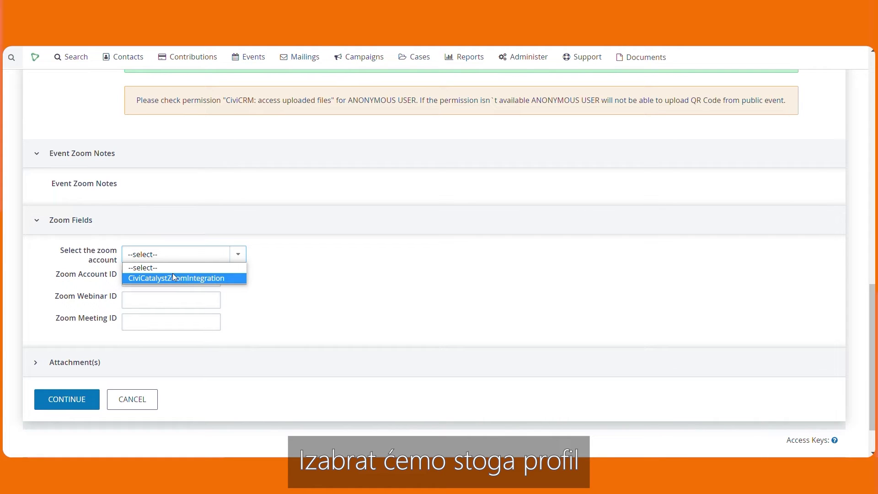
{"action": "left_click", "coordinate": [184, 278]}
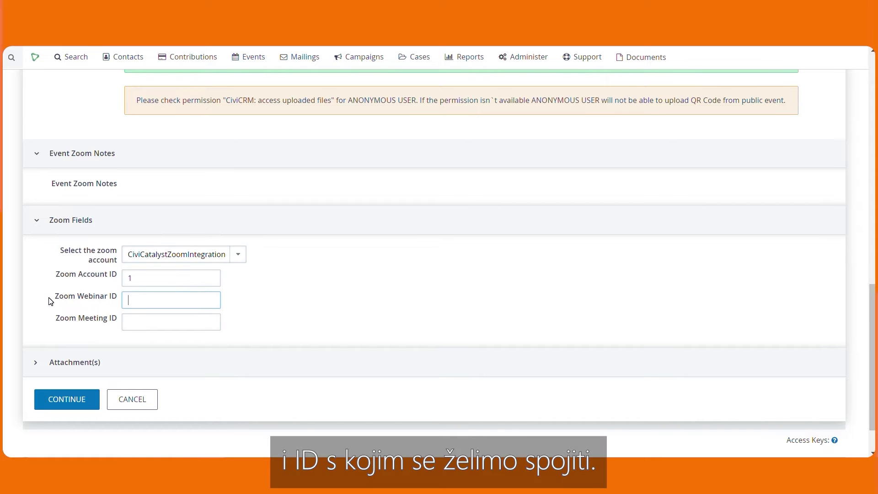
Step: Paste the copied ID as the event's Zoom Meeting ID and save the event without entering a street address
{"action": "left_click_drag", "start_coordinate": [54, 297], "coordinate": [113, 293]}
{"action": "double_click", "coordinate": [113, 295]}
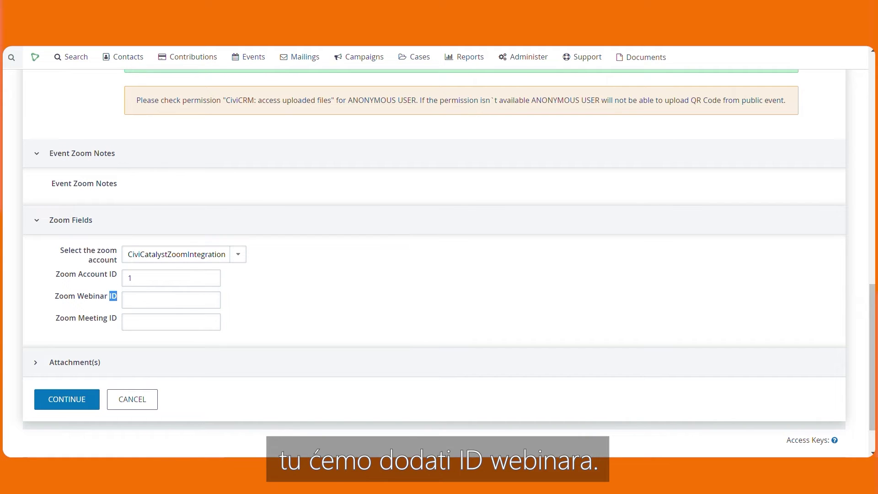
{"action": "left_click", "coordinate": [128, 322]}
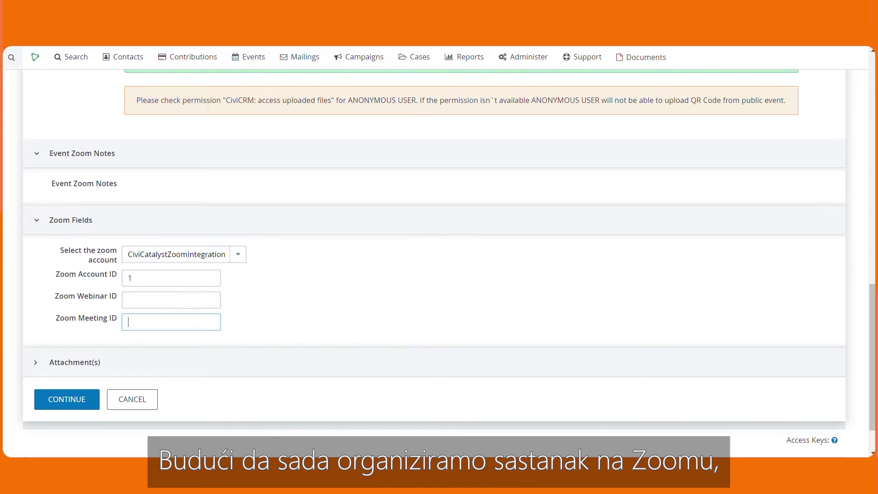
{"action": "key", "text": "ctrl+v"}
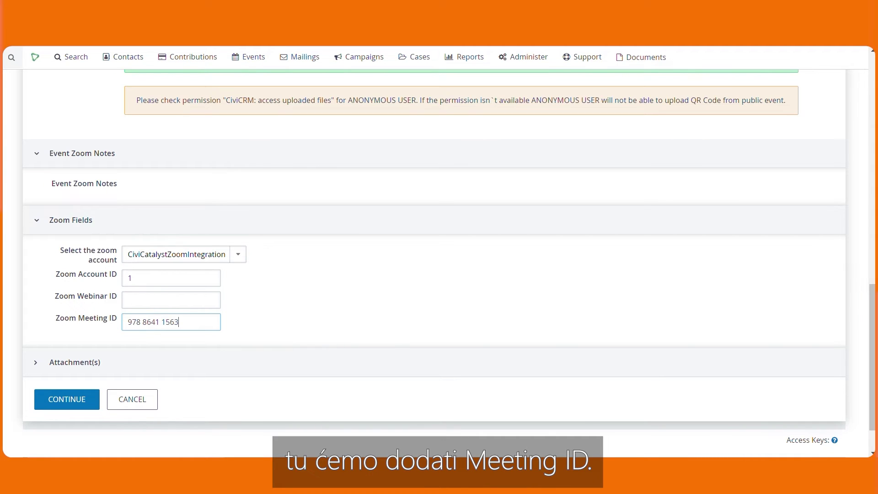
{"action": "left_click", "coordinate": [98, 400]}
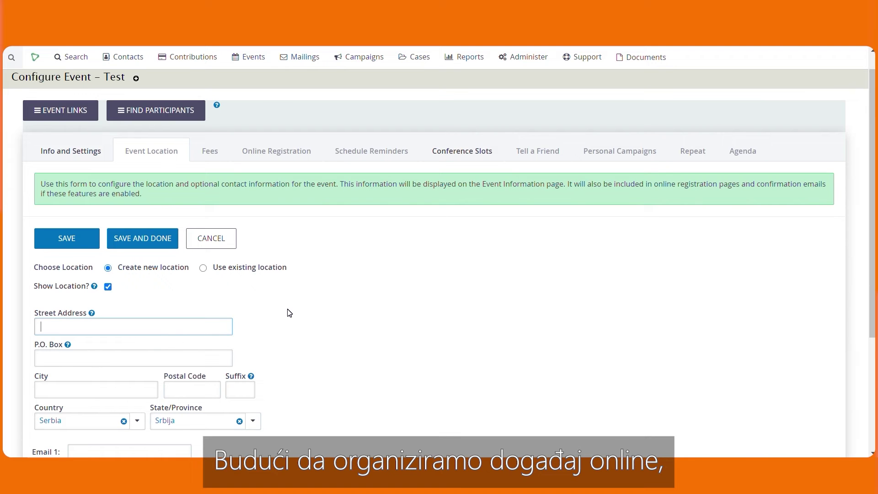
{"action": "left_click", "coordinate": [164, 247]}
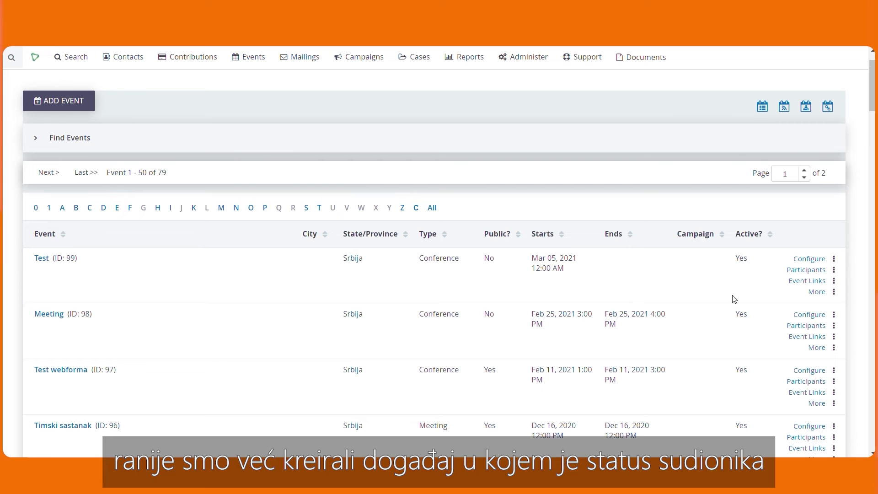
Step: Open the participant list of the event named Meeting and examine each participant's attendance status
{"action": "left_click", "coordinate": [800, 332]}
{"action": "left_click", "coordinate": [798, 339]}
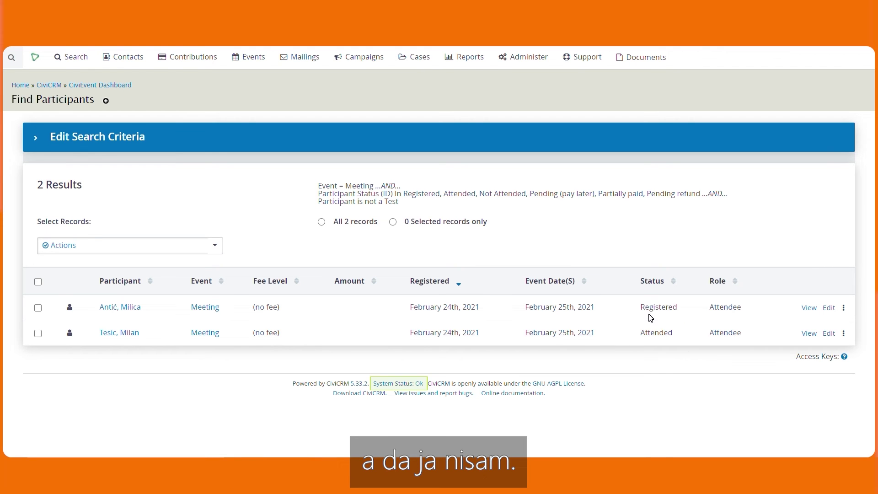
{"action": "left_click_drag", "start_coordinate": [681, 332], "coordinate": [639, 344]}
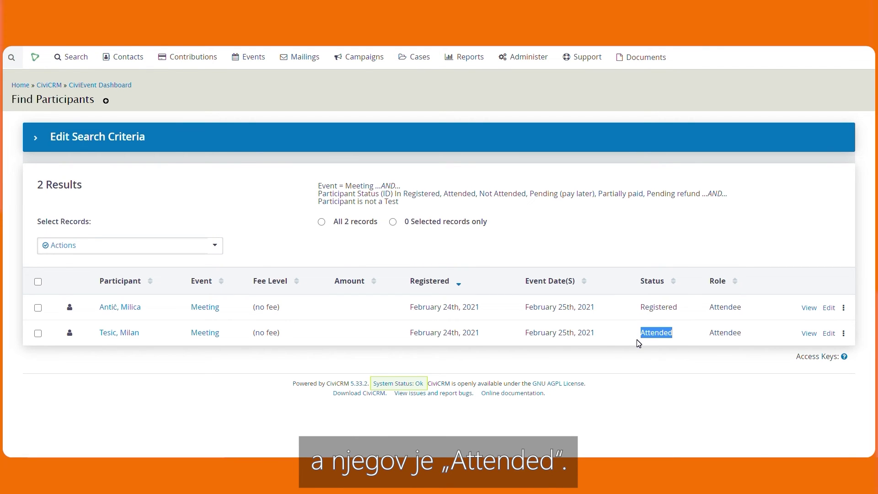